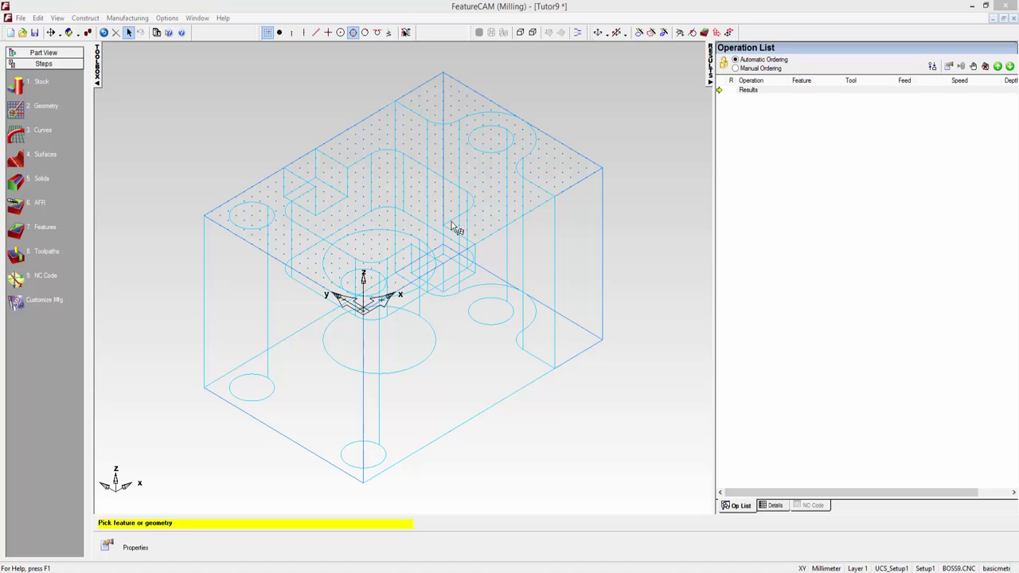
# Step: Render the Tutor9 part as a shaded solid instead of wireframe
pyautogui.click(79, 36)
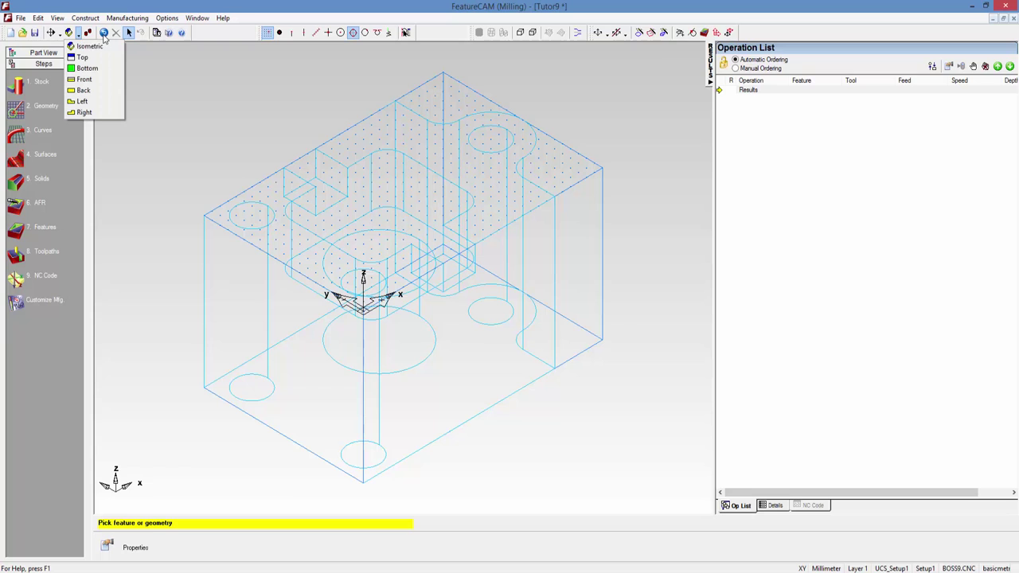
pyautogui.click(88, 33)
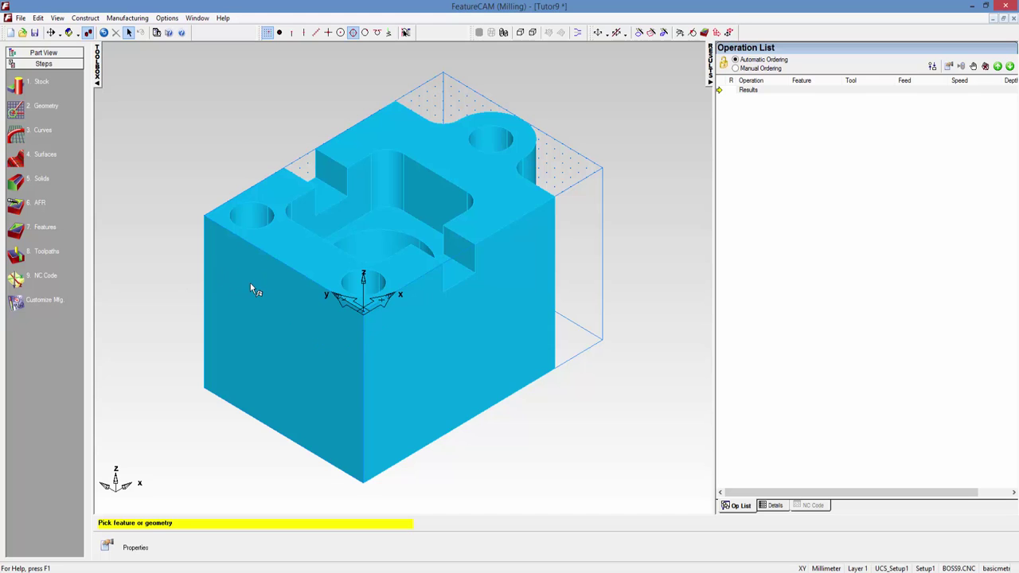
# Step: Run Automatic Feature Recognition, keeping all face, hole and side features, to generate operations
pyautogui.click(17, 208)
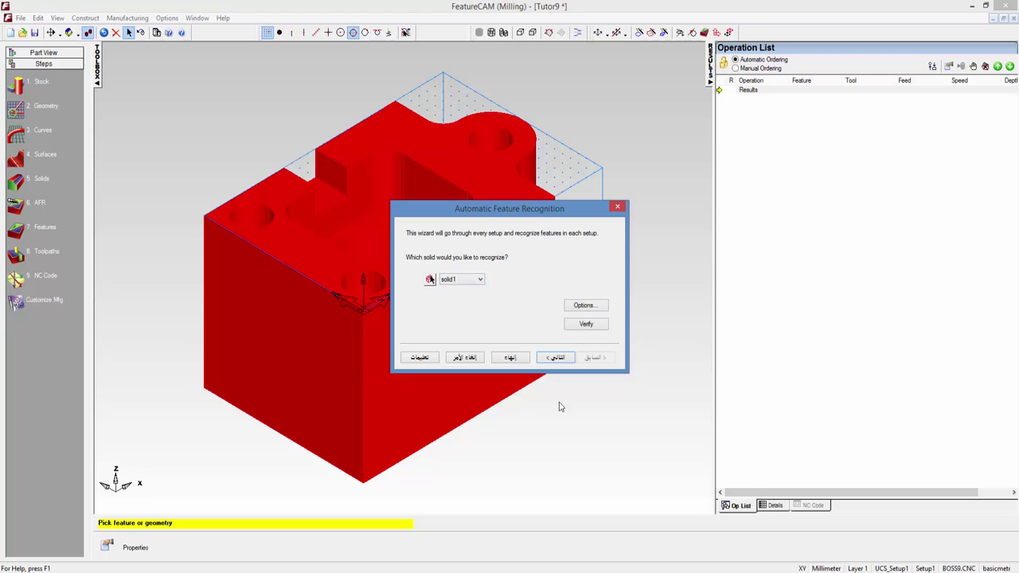
pyautogui.click(557, 359)
pyautogui.click(557, 359)
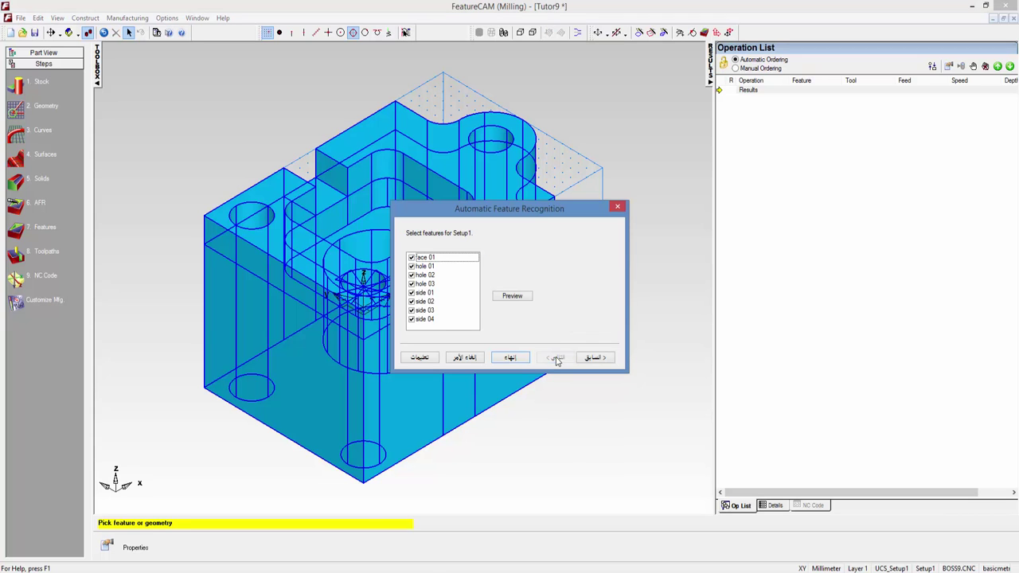
pyautogui.moveTo(574, 215); pyautogui.dragTo(801, 283)
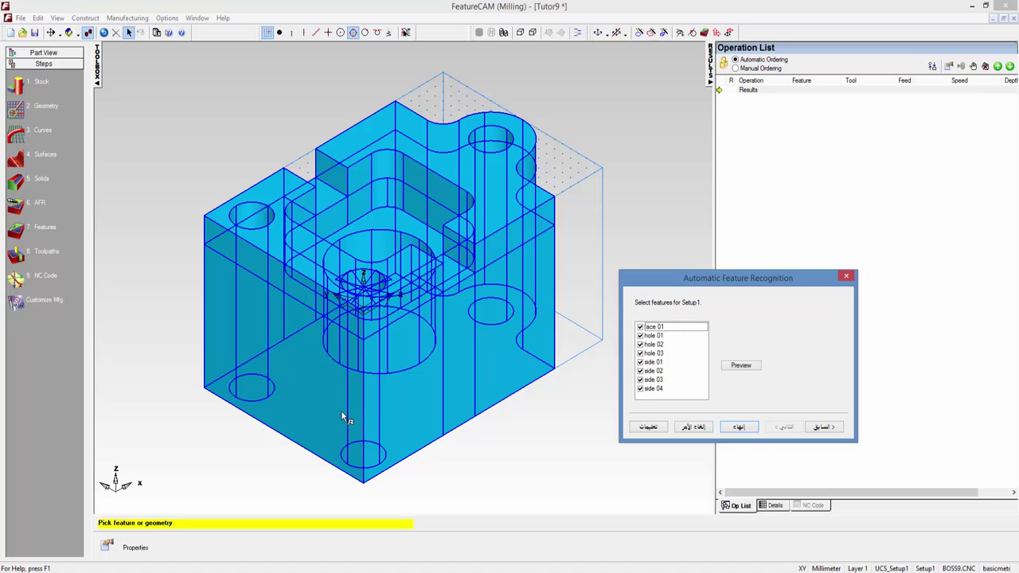
pyautogui.click(739, 427)
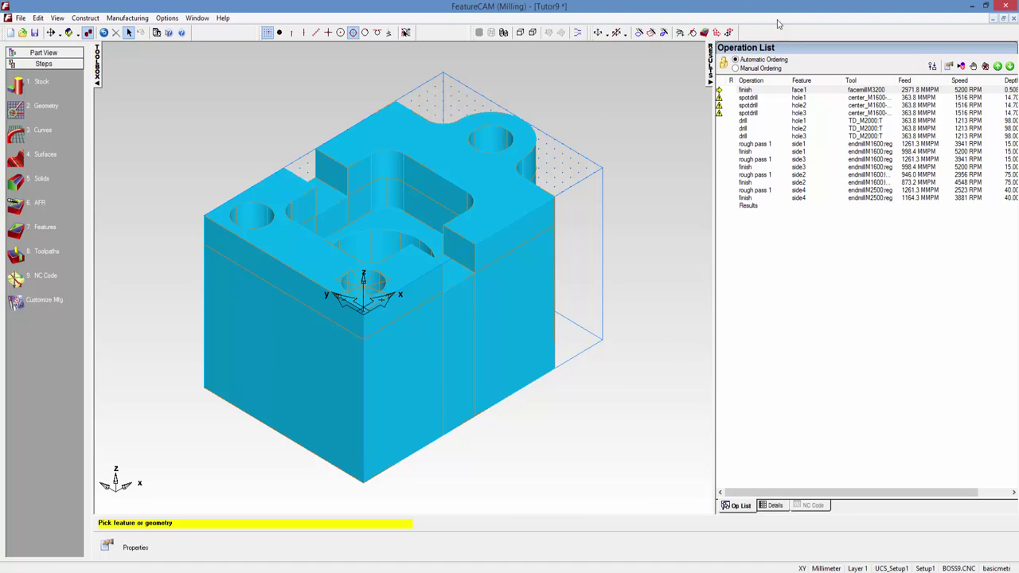
pyautogui.click(748, 98)
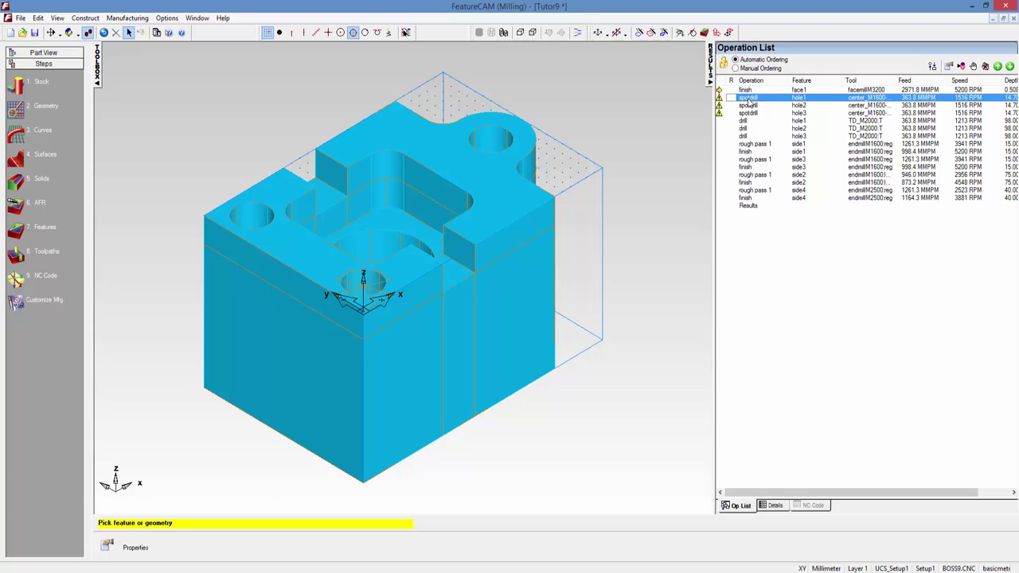
pyautogui.doubleClick(749, 100)
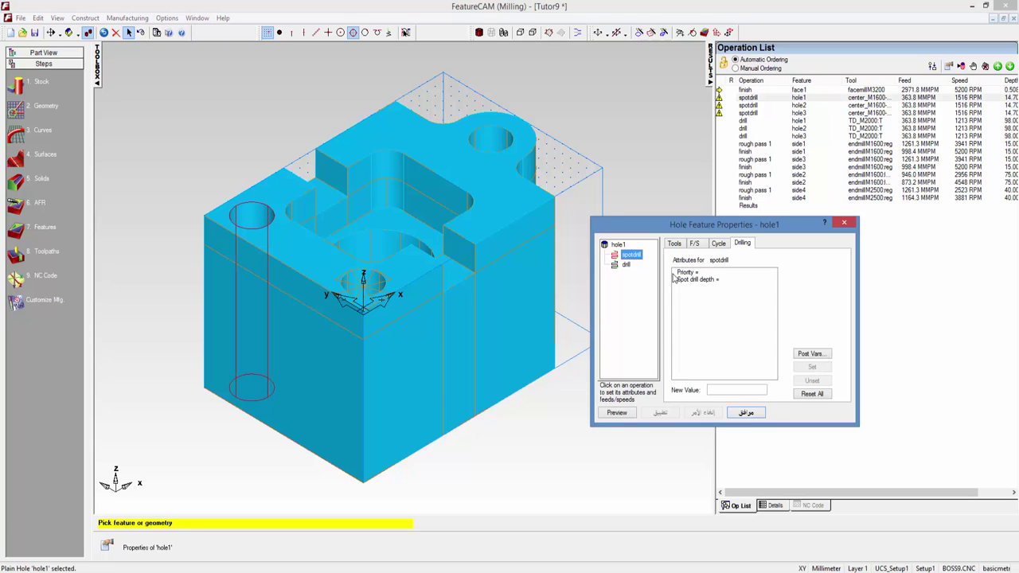
pyautogui.click(682, 245)
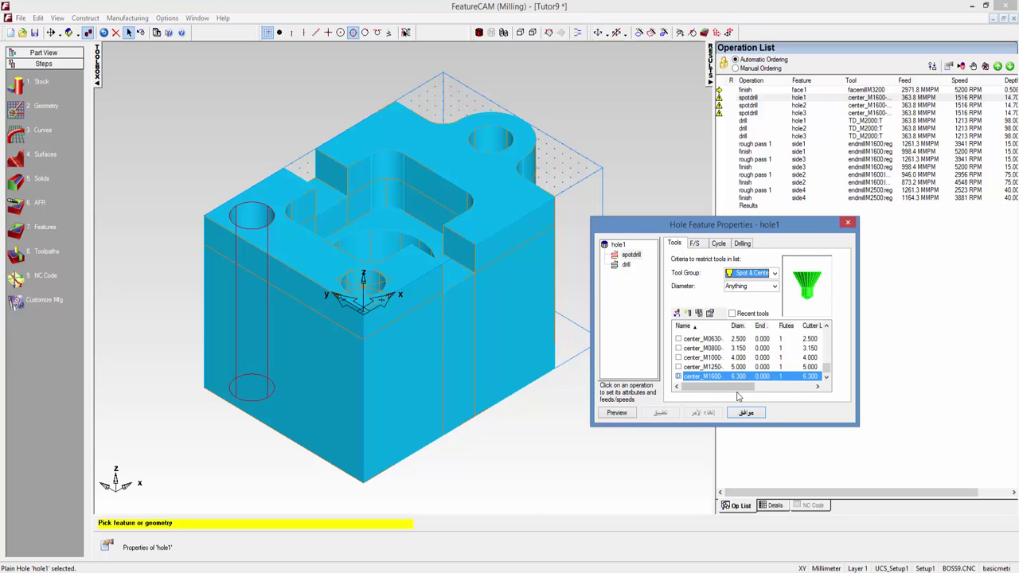
pyautogui.click(847, 223)
pyautogui.click(718, 97)
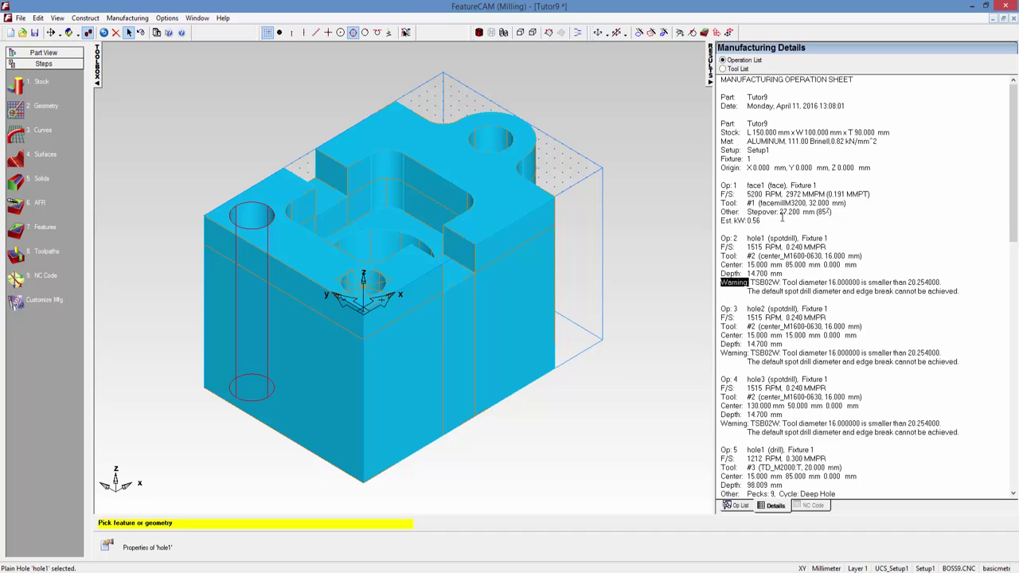
pyautogui.click(738, 506)
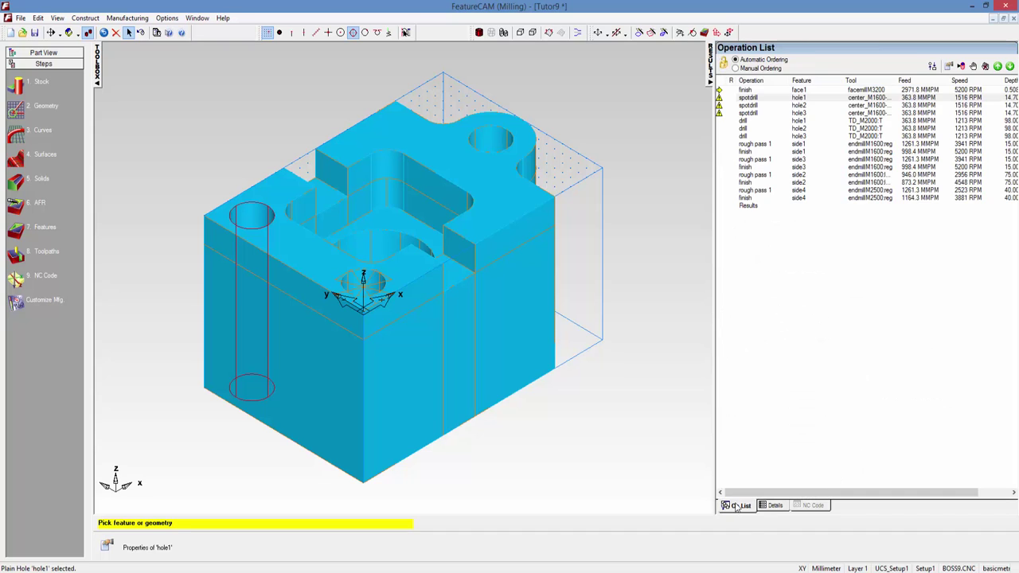
# Step: Change hole1's spot drill tool to the 5 mm center_M1250 centre drill
pyautogui.doubleClick(750, 99)
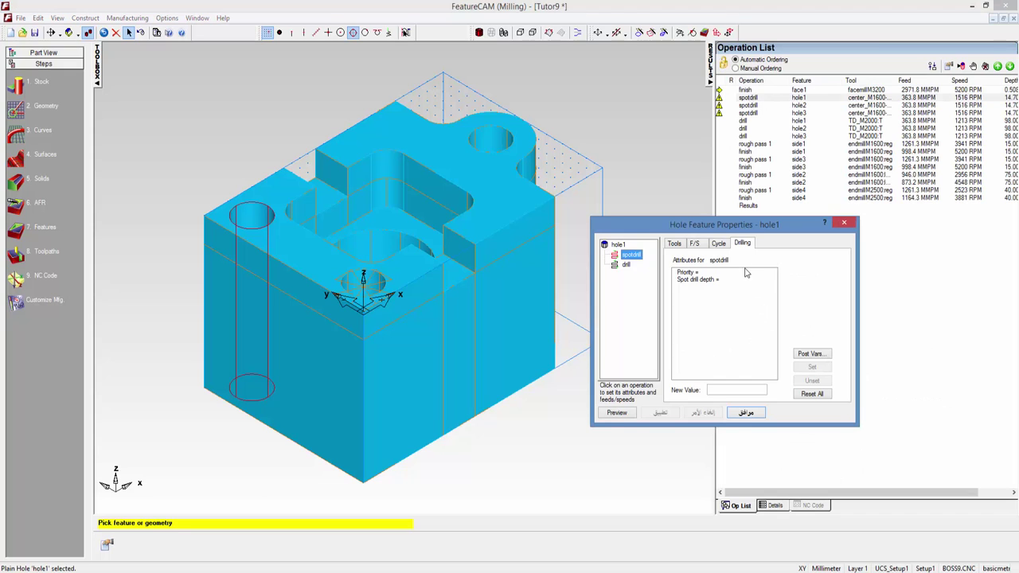
pyautogui.click(681, 245)
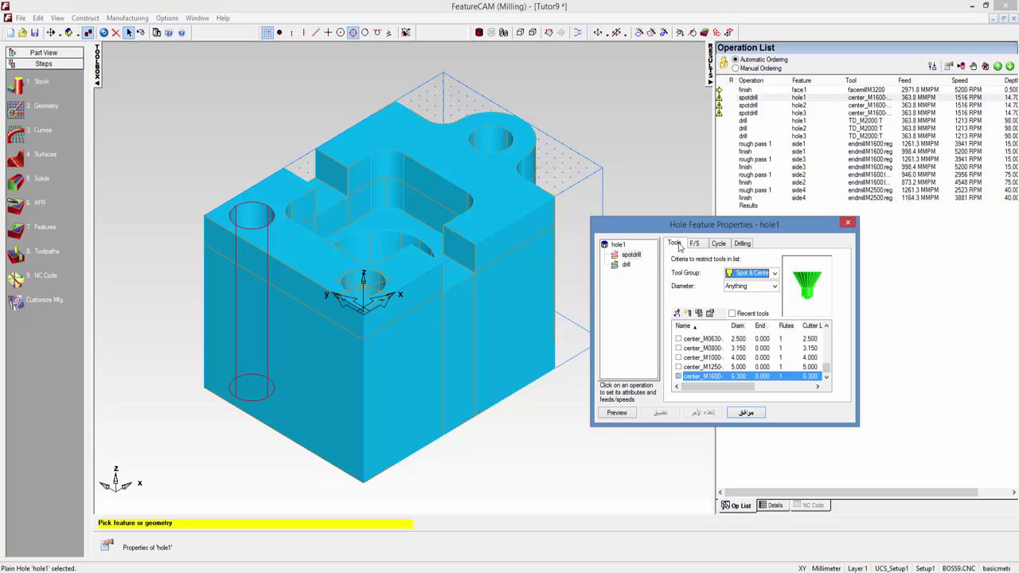
pyautogui.click(678, 367)
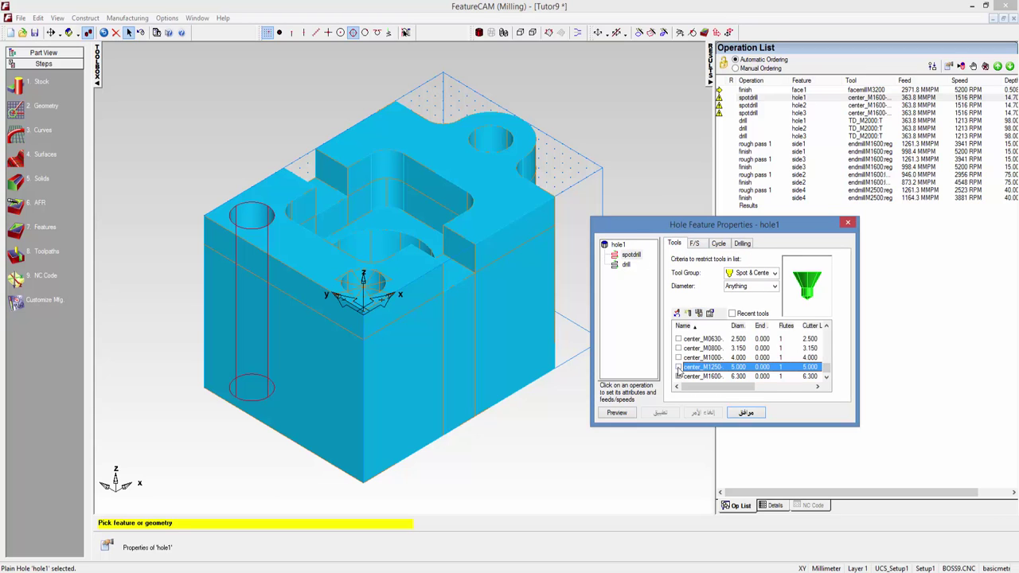
pyautogui.click(745, 413)
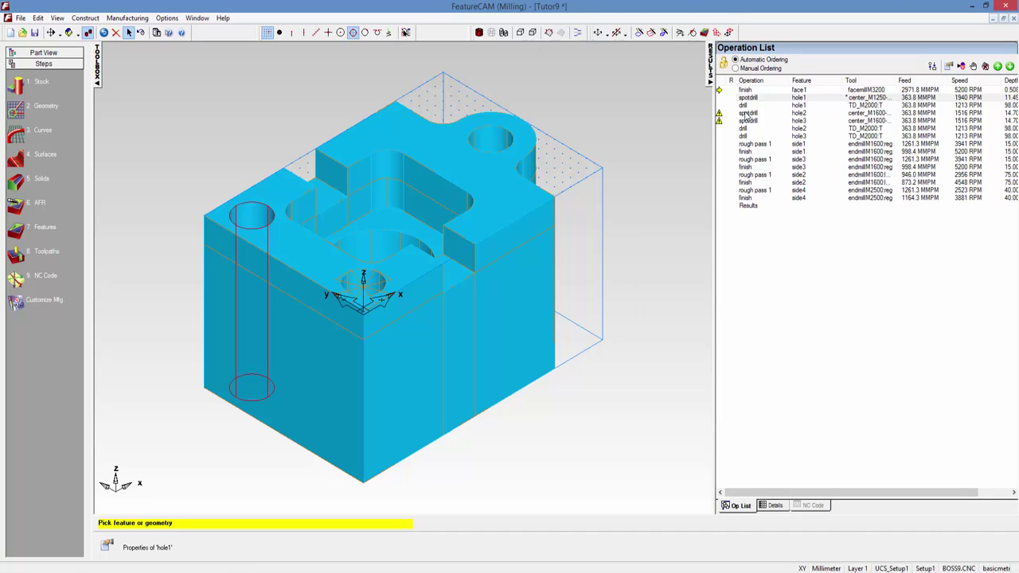
# Step: Change hole2's spot drill tool to the 5 mm center_M1250 centre drill
pyautogui.doubleClick(749, 114)
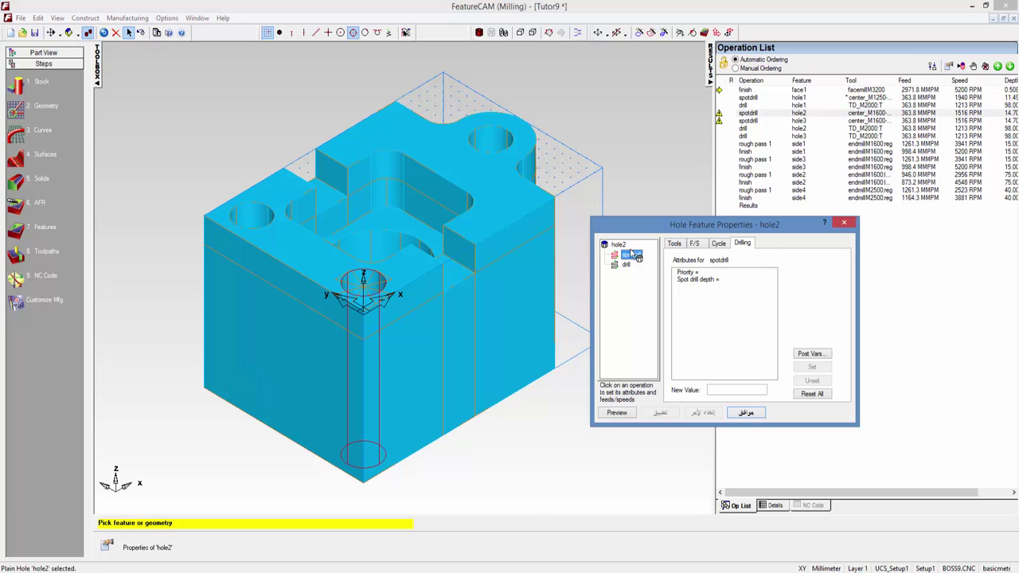
pyautogui.click(673, 244)
pyautogui.click(686, 369)
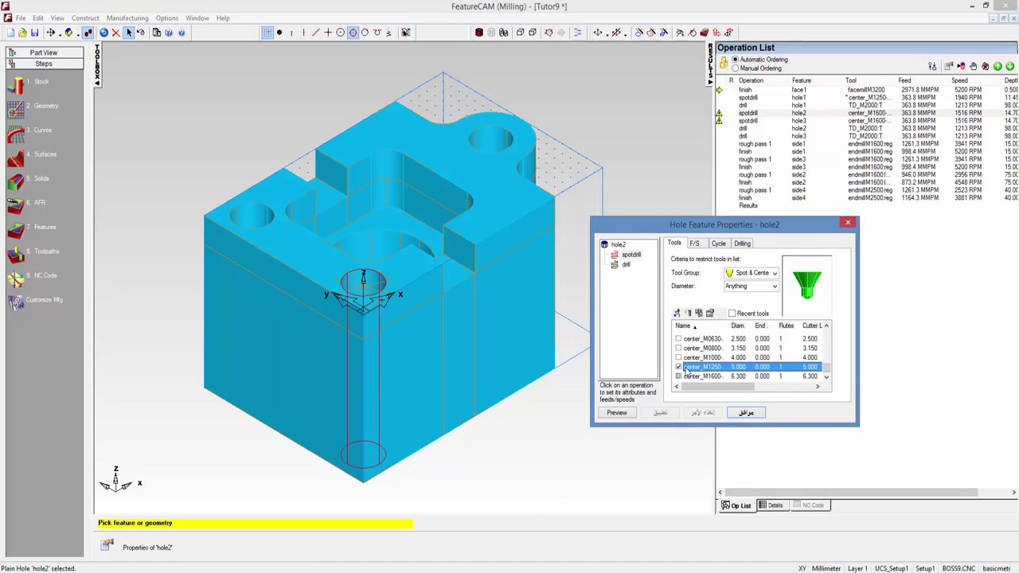
pyautogui.click(745, 412)
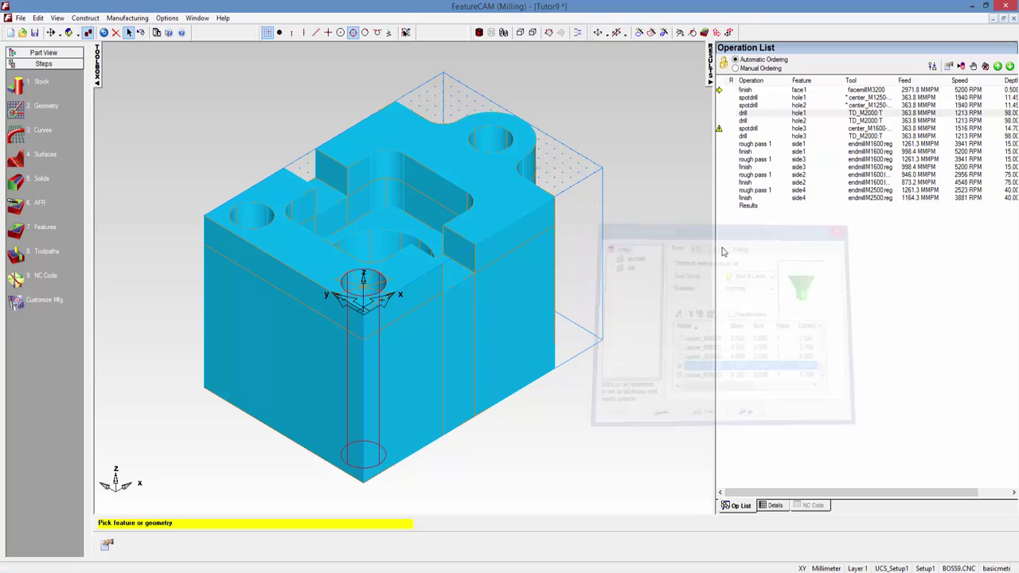
pyautogui.click(746, 131)
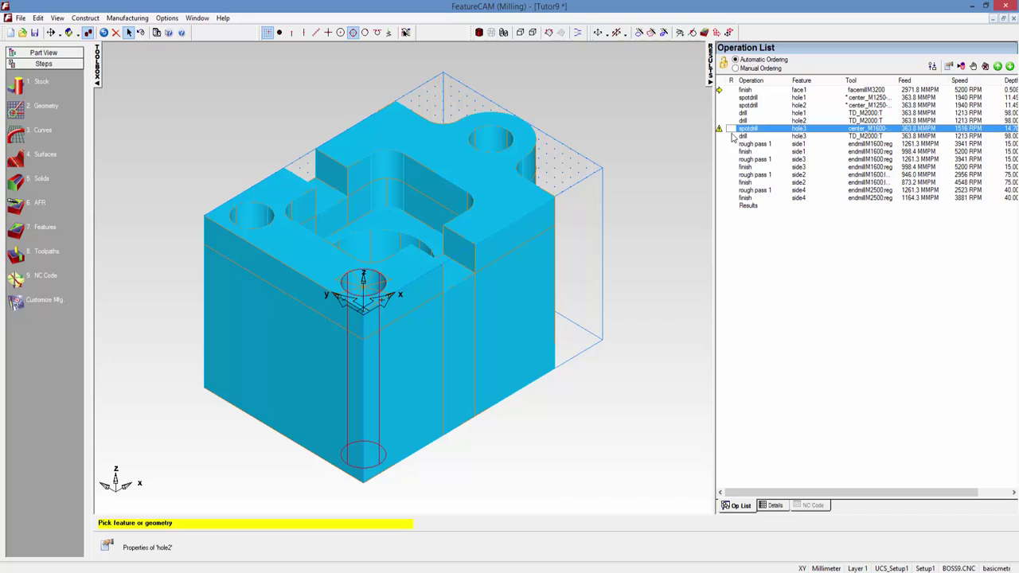
# Step: Change hole3's spot drill tool to the 5 mm center_M1250 centre drill
pyautogui.doubleClick(745, 130)
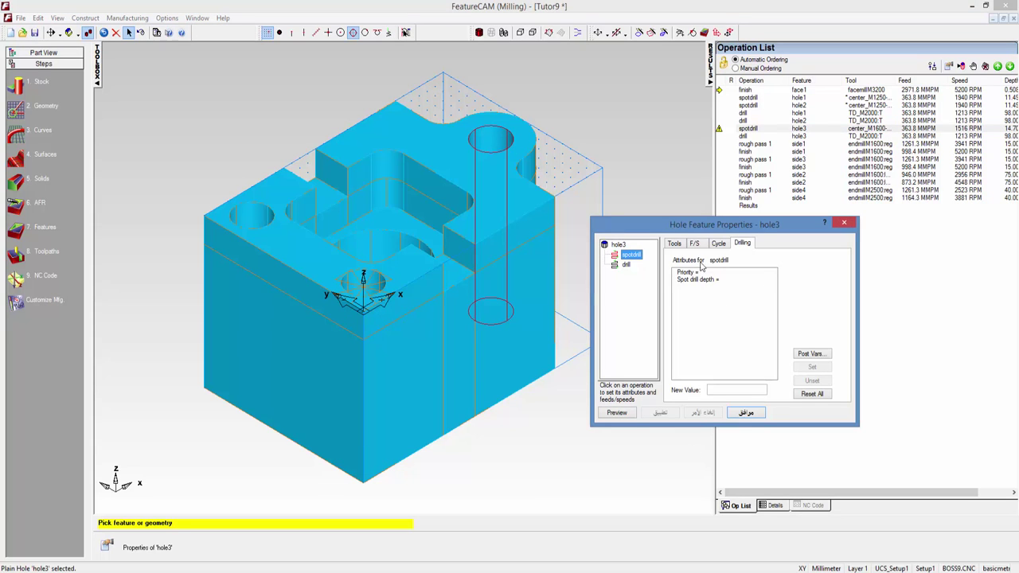
pyautogui.click(675, 246)
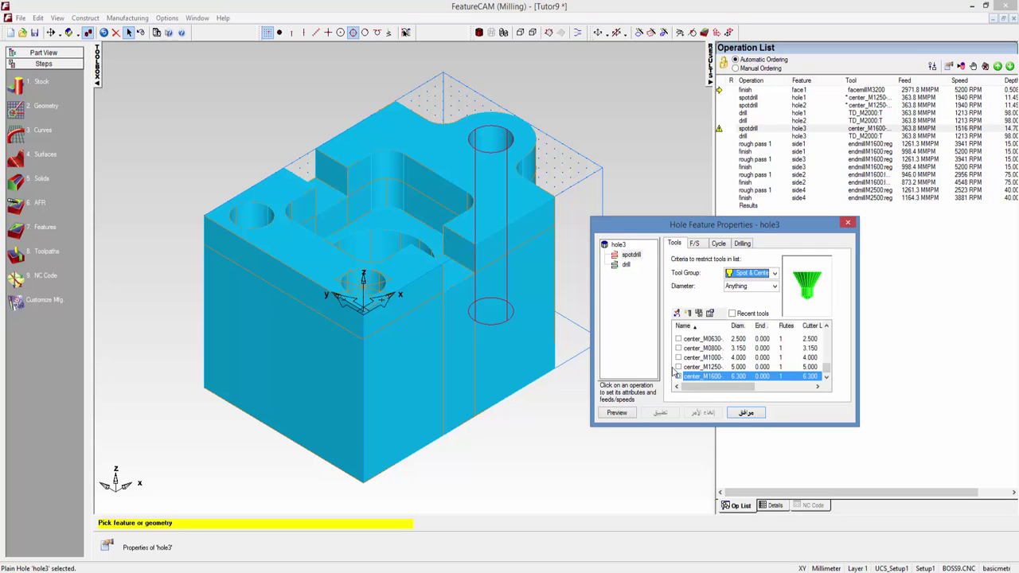
pyautogui.click(678, 367)
pyautogui.click(745, 413)
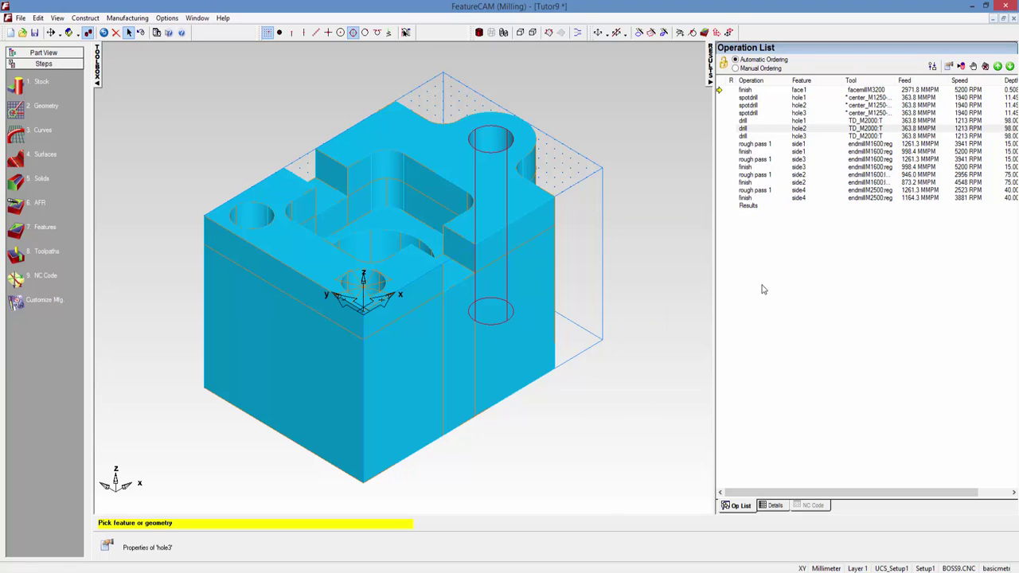
# Step: Play a full 3D toolpath simulation, accepting the default operation ordering
pyautogui.click(16, 254)
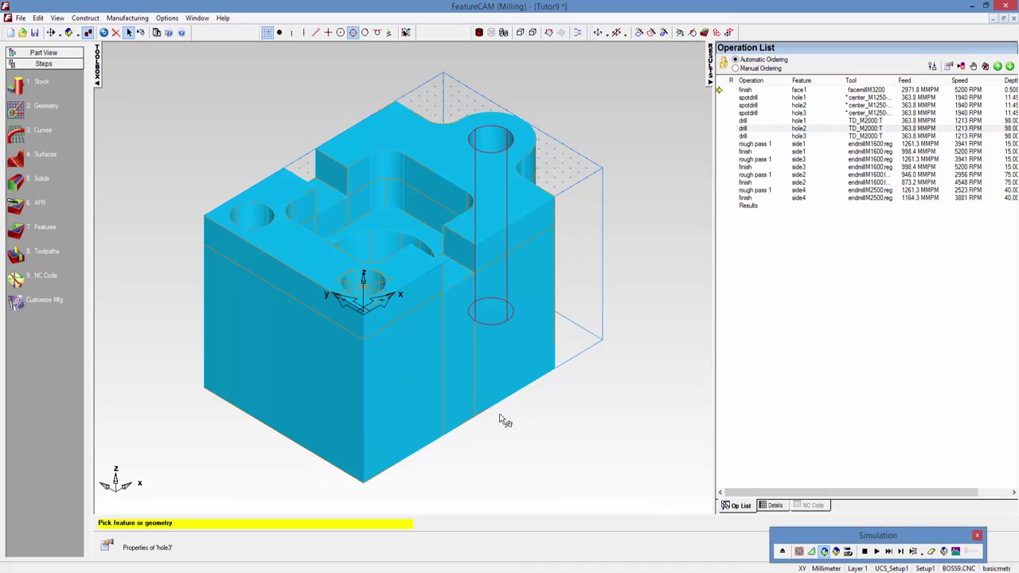
pyautogui.click(825, 552)
pyautogui.click(877, 552)
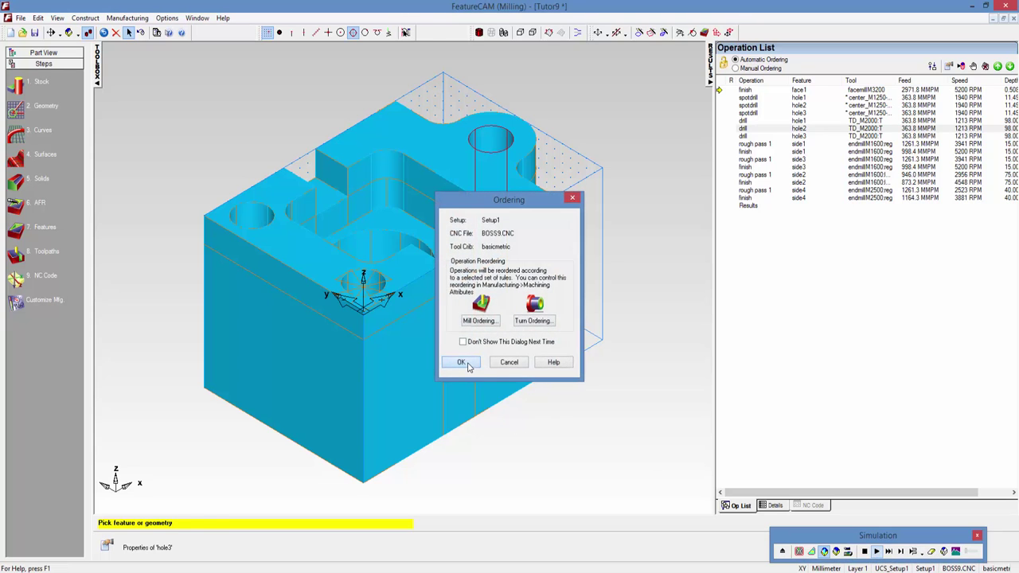
pyautogui.click(462, 362)
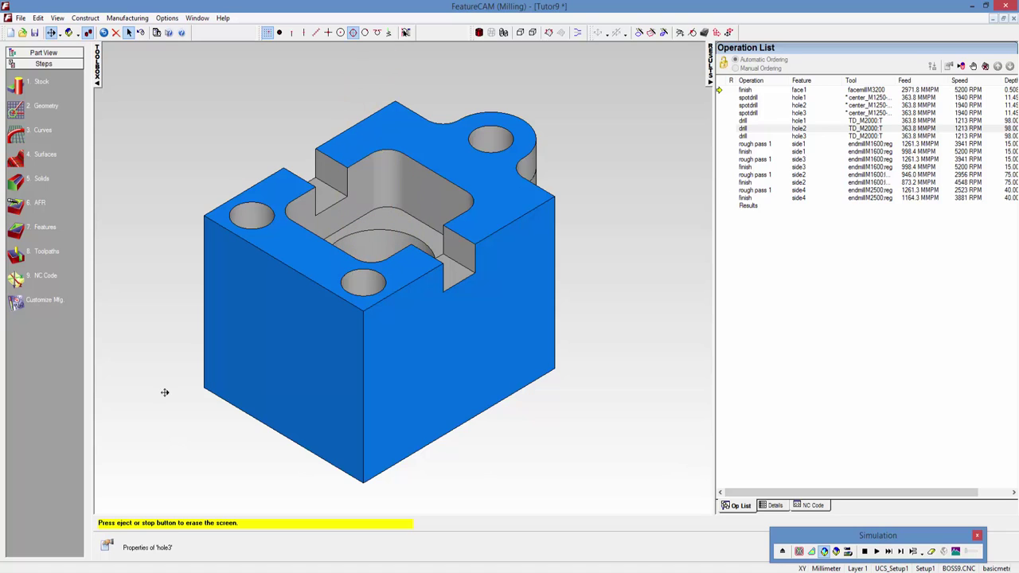
# Step: Switch to trackball mode and rotate the machined part to inspect its underside and pocket
pyautogui.middleClick(374, 323)
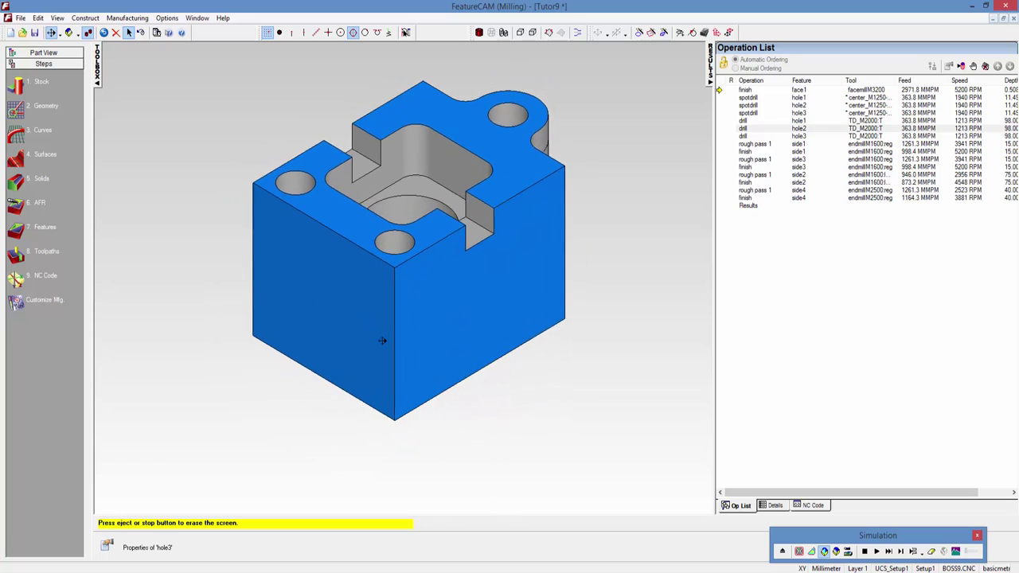
pyautogui.click(61, 34)
pyautogui.click(63, 57)
pyautogui.moveTo(491, 232)
pyautogui.mouseDown()
pyautogui.moveTo(480, 316)
pyautogui.moveTo(450, 294)
pyautogui.mouseUp()
pyautogui.moveTo(449, 294)
pyautogui.mouseDown()
pyautogui.moveTo(245, 211)
pyautogui.moveTo(218, 167)
pyautogui.moveTo(243, 182)
pyautogui.mouseUp()
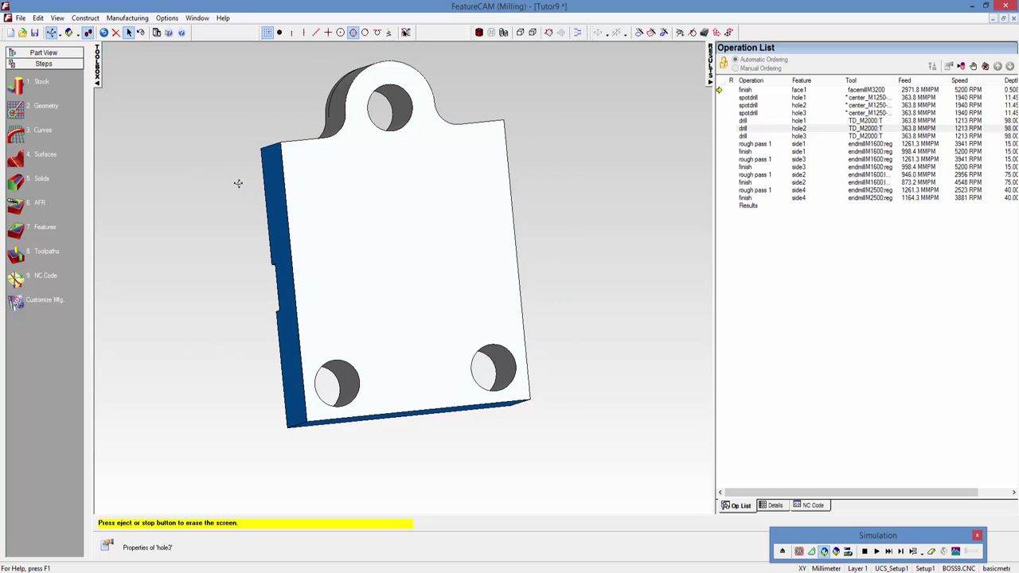
pyautogui.moveTo(239, 183)
pyautogui.mouseDown()
pyautogui.moveTo(421, 239)
pyautogui.moveTo(477, 284)
pyautogui.moveTo(433, 335)
pyautogui.moveTo(391, 369)
pyautogui.moveTo(323, 354)
pyautogui.moveTo(291, 311)
pyautogui.moveTo(318, 223)
pyautogui.moveTo(390, 178)
pyautogui.moveTo(414, 120)
pyautogui.moveTo(409, 84)
pyautogui.moveTo(398, 101)
pyautogui.moveTo(329, 101)
pyautogui.mouseUp()
pyautogui.moveTo(397, 90)
pyautogui.mouseDown()
pyautogui.moveTo(487, 105)
pyautogui.moveTo(572, 204)
pyautogui.mouseUp()
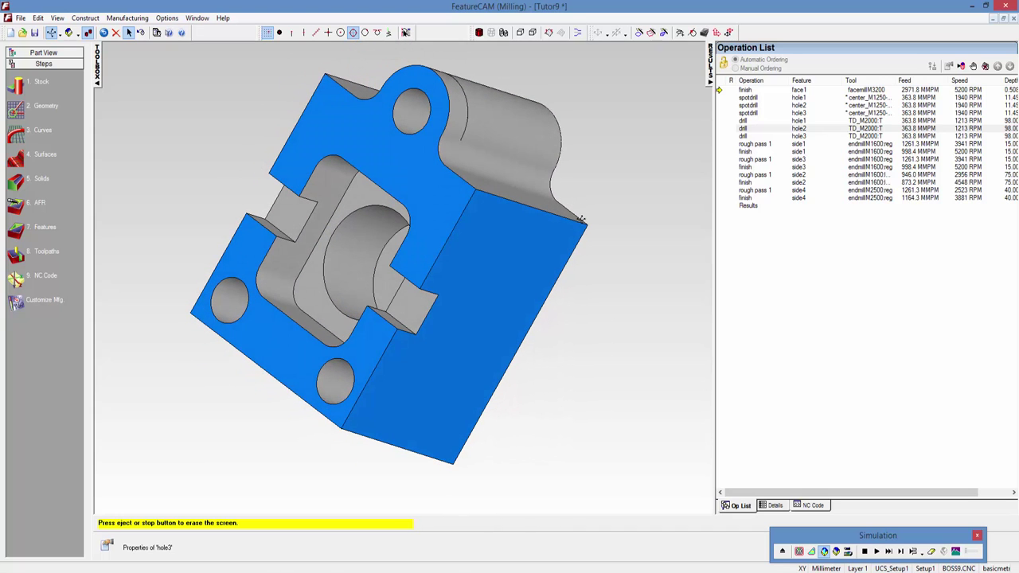